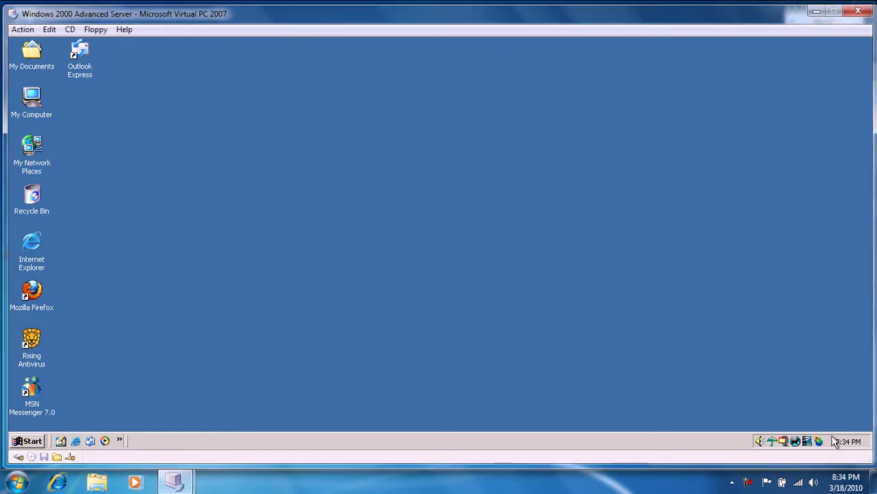
Step: Check the guest clock in the Date/Time Properties, then close them
{"action": "double_click", "coordinate": [838, 443]}
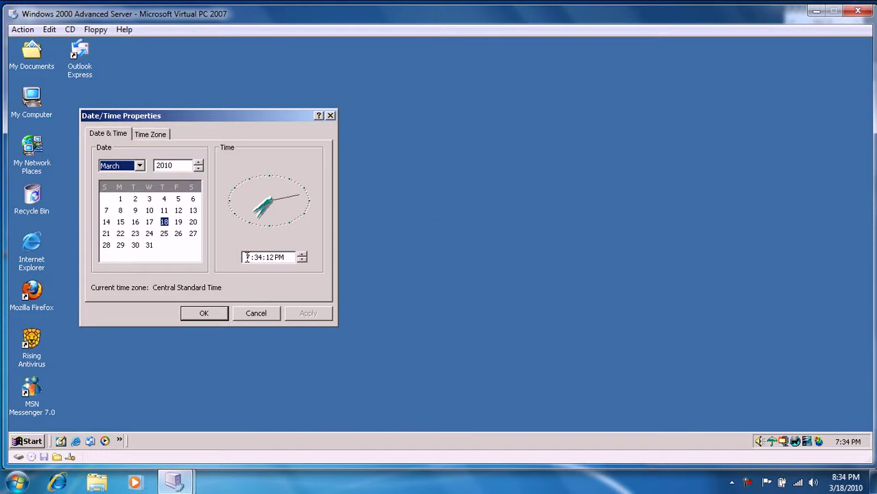
{"action": "left_click", "coordinate": [245, 256]}
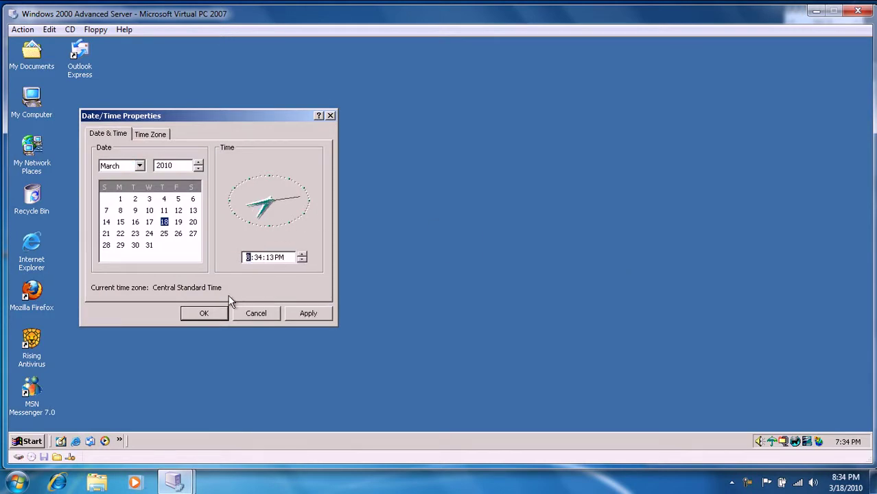
{"action": "left_click", "coordinate": [207, 317]}
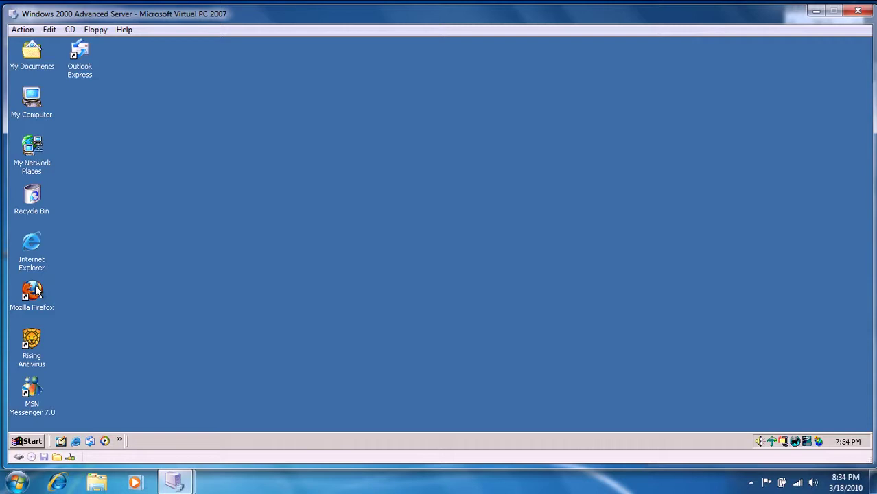
Step: Launch Firefox from the desktop to the Google home page and select the search box
{"action": "double_click", "coordinate": [36, 291]}
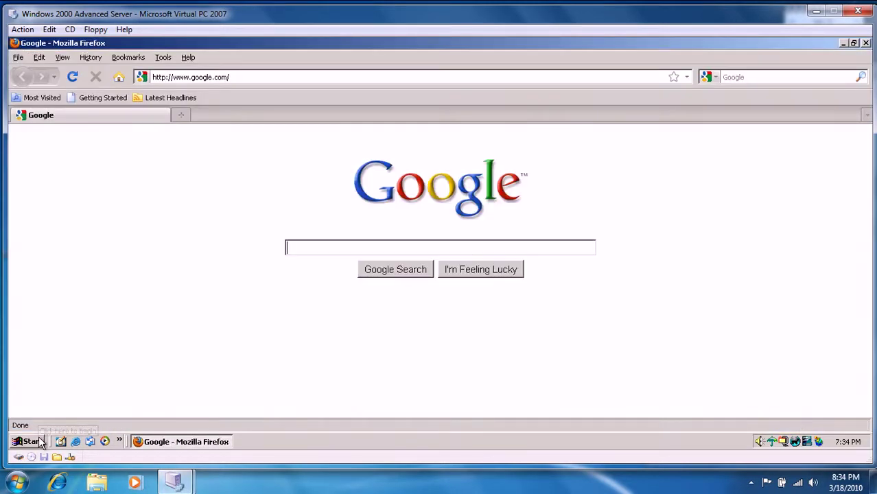
{"action": "left_click", "coordinate": [29, 441]}
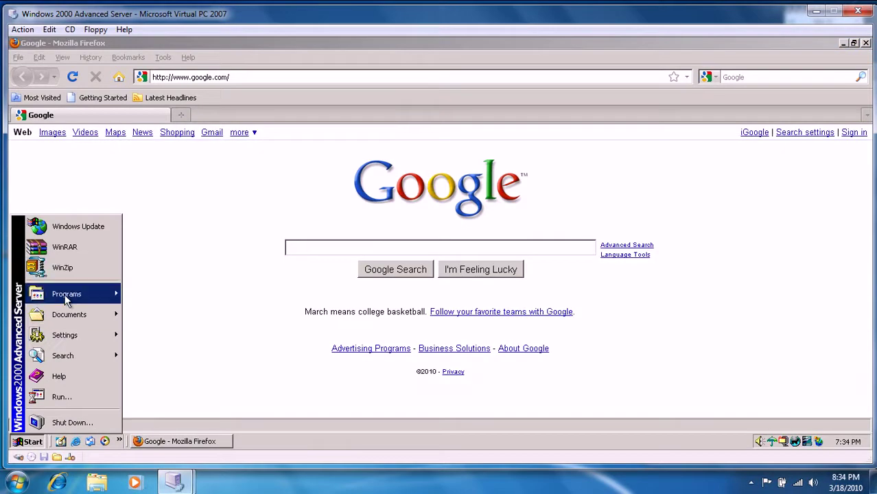
{"action": "mouse_move", "coordinate": [67, 293]}
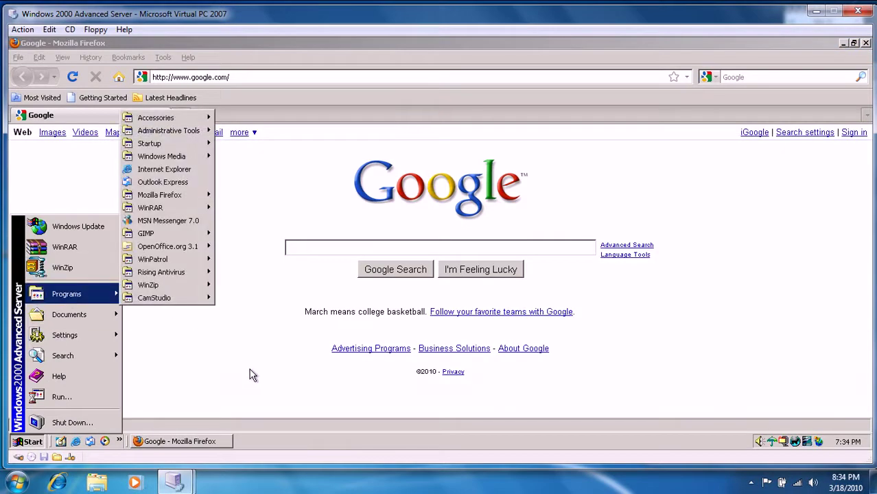
{"action": "left_click", "coordinate": [249, 369]}
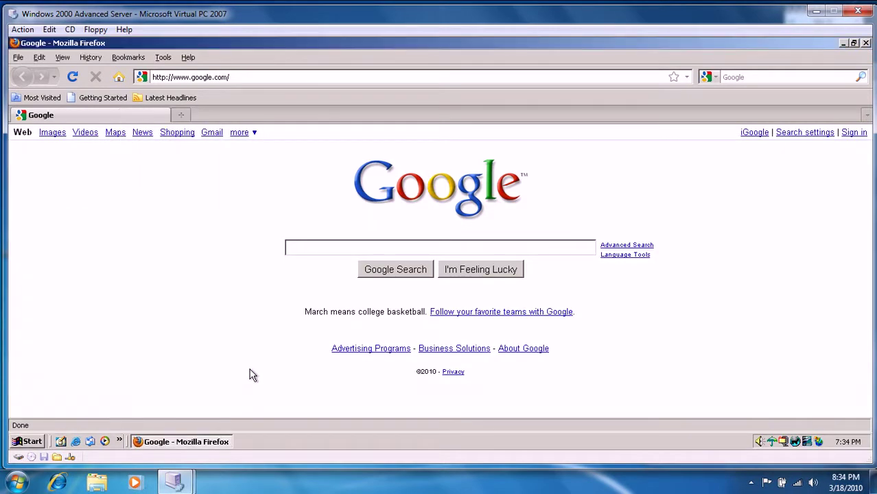
{"action": "left_click", "coordinate": [214, 441]}
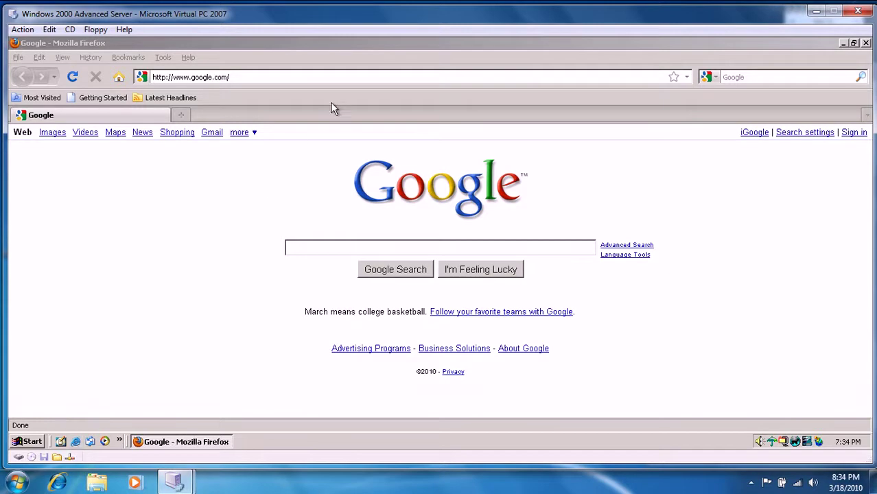
{"action": "left_click", "coordinate": [359, 77]}
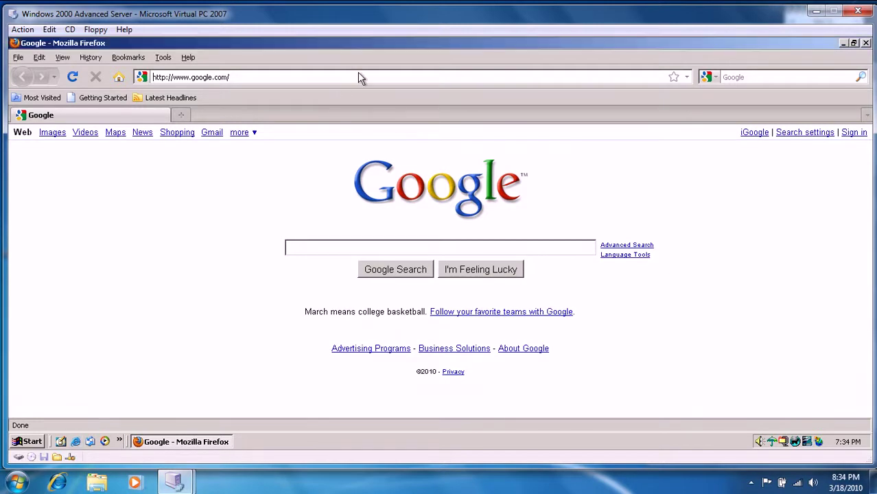
{"action": "left_click", "coordinate": [312, 246]}
Step: Search Google for 'windows 2000 daylight savings patch download' and skim the results
{"action": "type", "text": "Windows "}
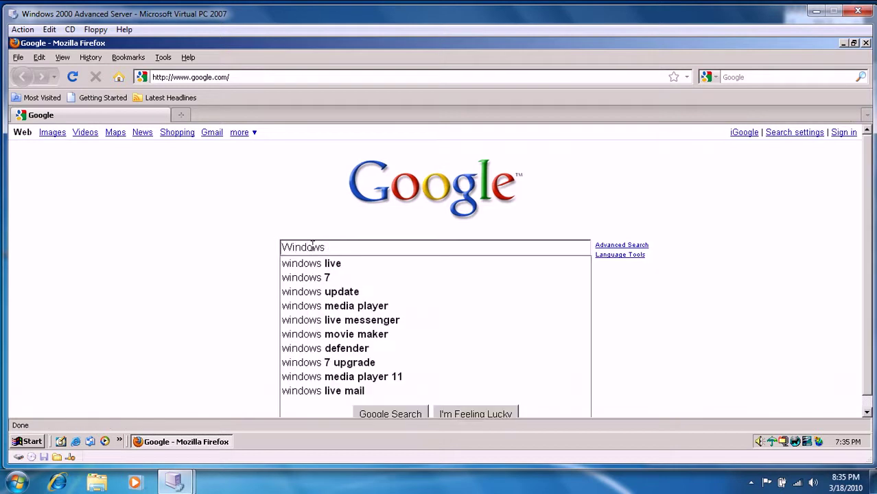
{"action": "type", "text": "2000 "}
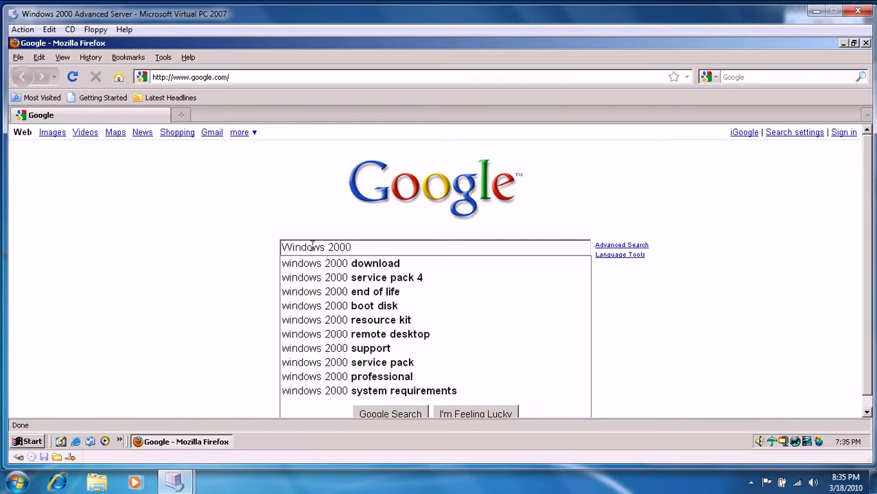
{"action": "type", "text": "Day"}
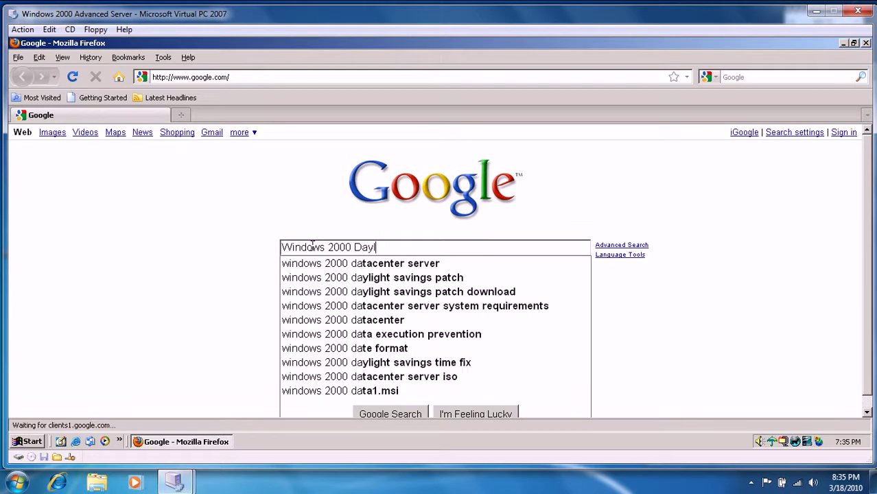
{"action": "type", "text": "li"}
{"action": "key", "text": "Down"}
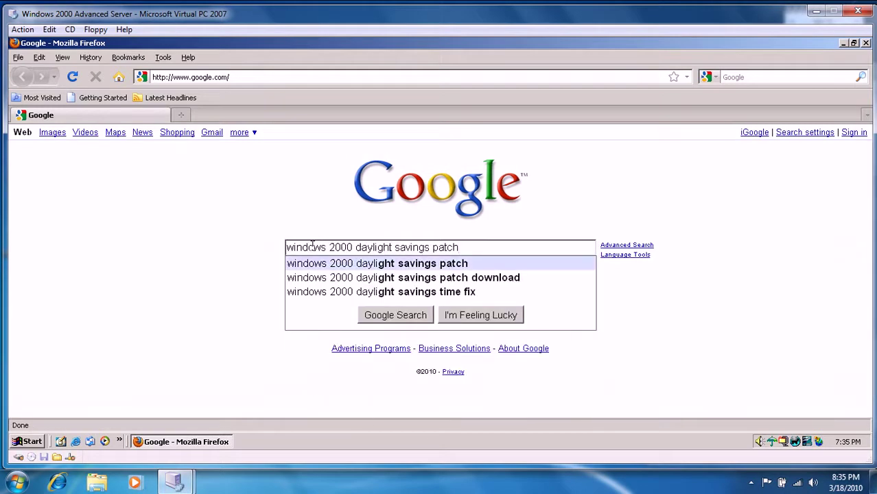
{"action": "key", "text": "Down"}
{"action": "key", "text": "Return"}
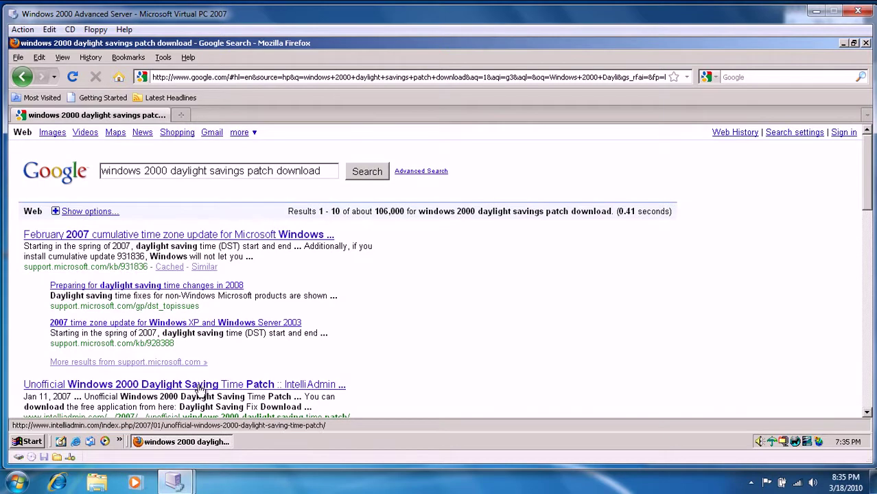
{"action": "scroll", "coordinate": [582, 262], "scroll_direction": "down", "scroll_amount": 2}
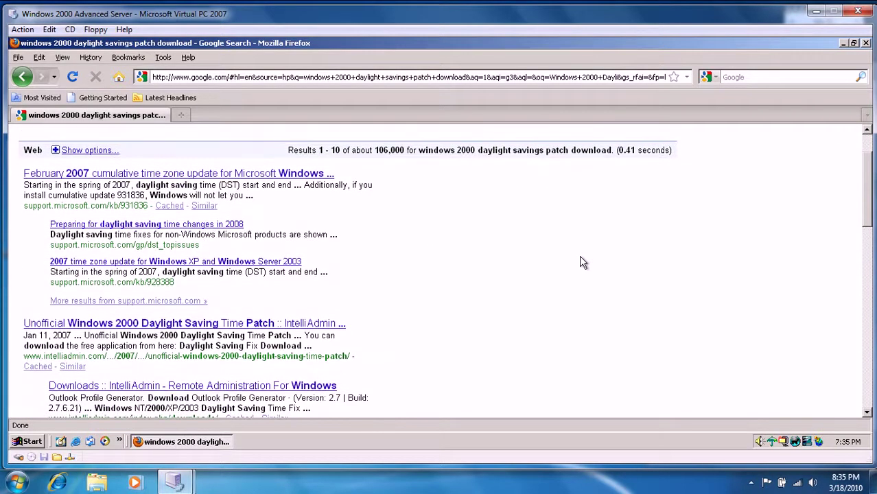
{"action": "scroll", "coordinate": [580, 262], "scroll_direction": "up", "scroll_amount": 1}
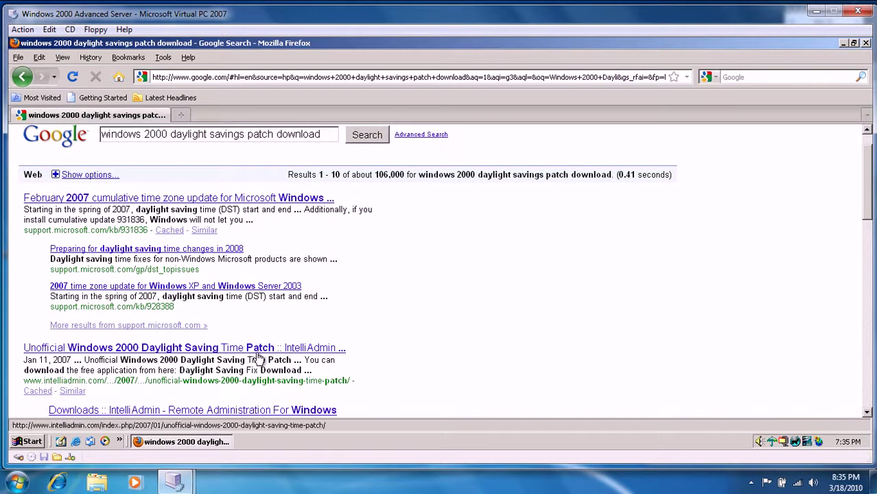
Step: Open the IntelliAdmin 'Unofficial Windows 2000 Daylight Saving Time Patch' result and scroll into the article
{"action": "left_click", "coordinate": [206, 353]}
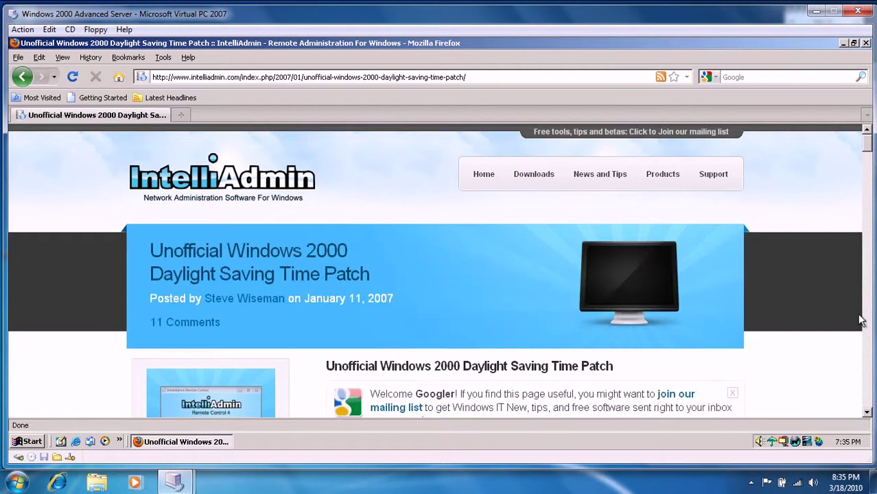
{"action": "left_click", "coordinate": [867, 416]}
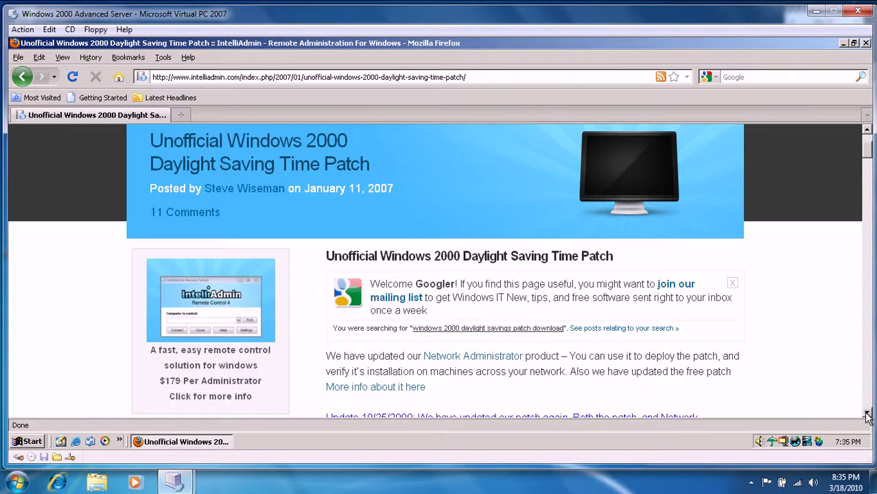
{"action": "left_click", "coordinate": [867, 415]}
{"action": "left_click", "coordinate": [867, 416]}
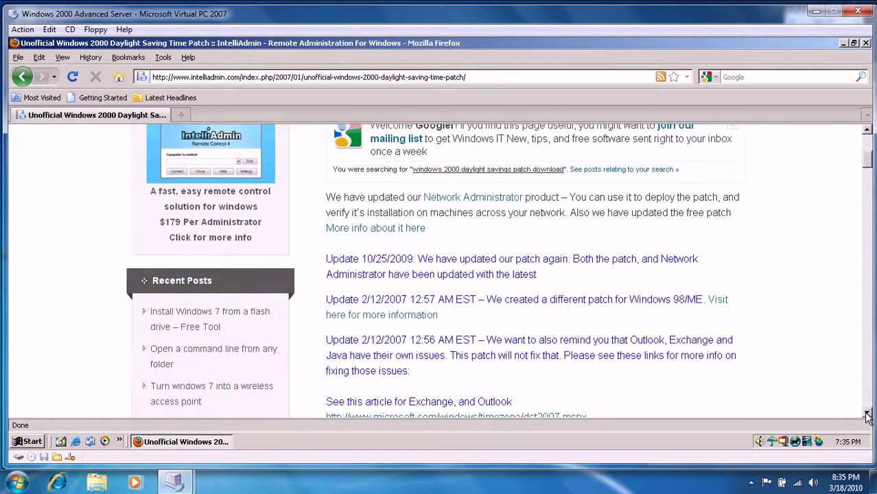
{"action": "left_click", "coordinate": [867, 416]}
{"action": "left_click", "coordinate": [868, 416]}
{"action": "left_click", "coordinate": [867, 415]}
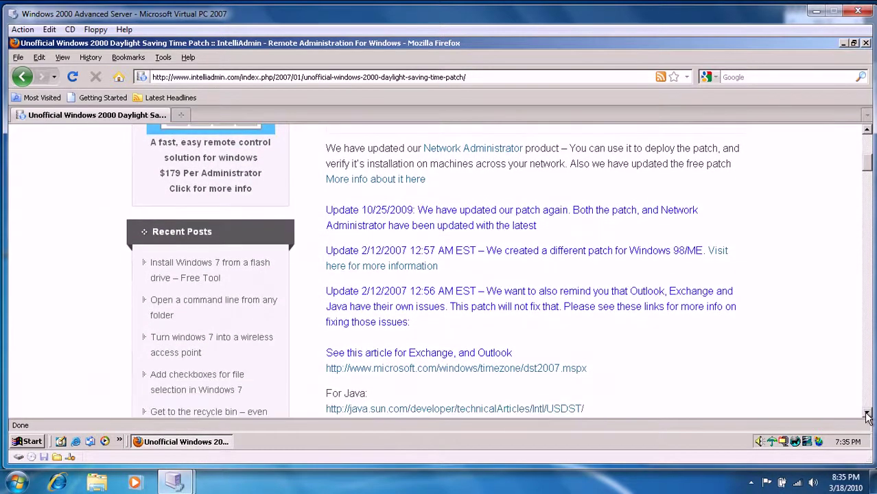
{"action": "left_click", "coordinate": [867, 415]}
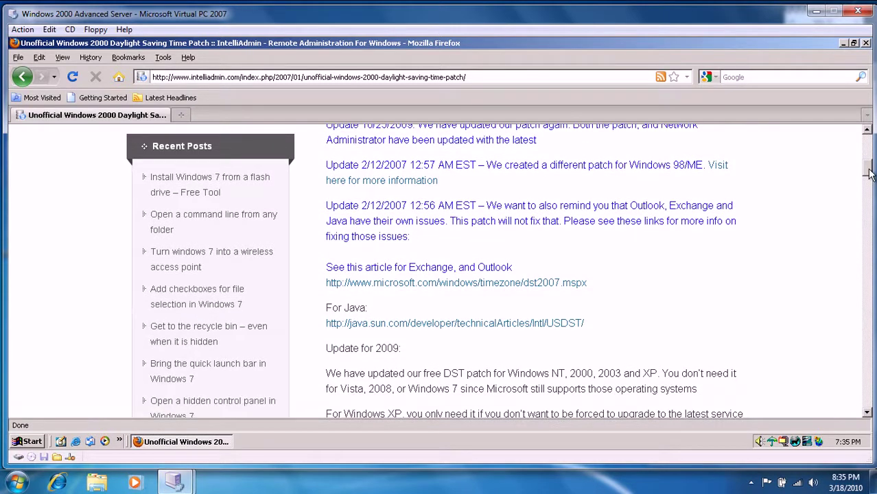
Step: Scroll the article to the top, then down to the Daylight Saving Fix Download link
{"action": "left_click_drag", "start_coordinate": [868, 171], "coordinate": [869, 169]}
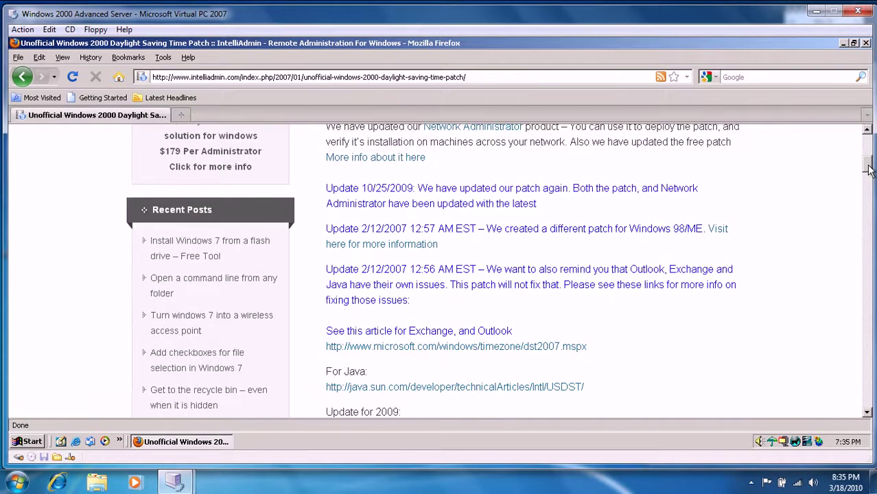
{"action": "left_click_drag", "start_coordinate": [869, 170], "coordinate": [869, 166]}
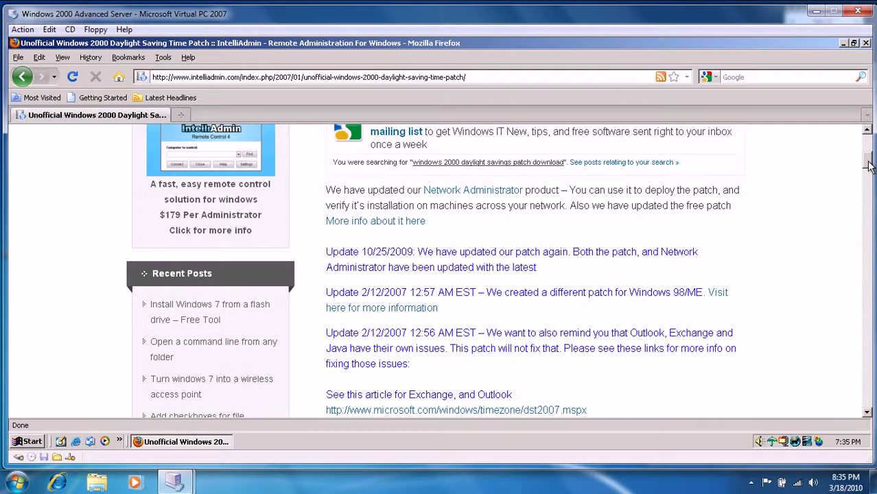
{"action": "left_click_drag", "start_coordinate": [868, 167], "coordinate": [870, 141]}
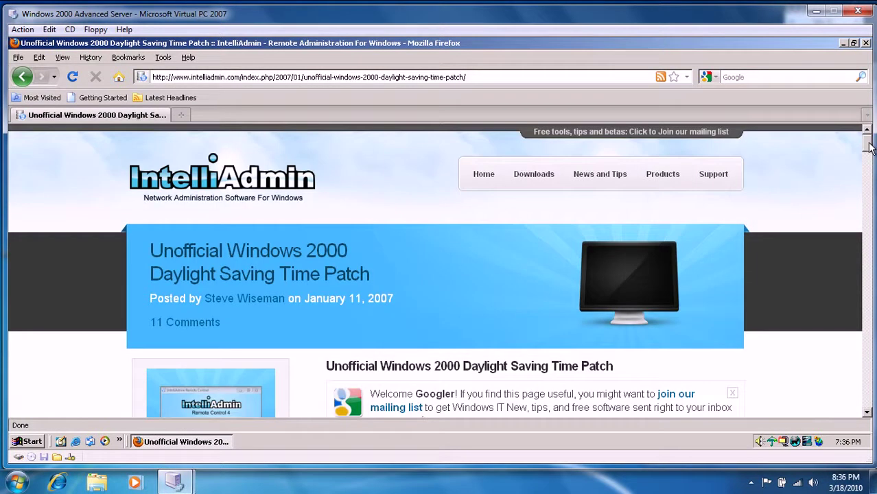
{"action": "left_click_drag", "start_coordinate": [869, 148], "coordinate": [867, 201]}
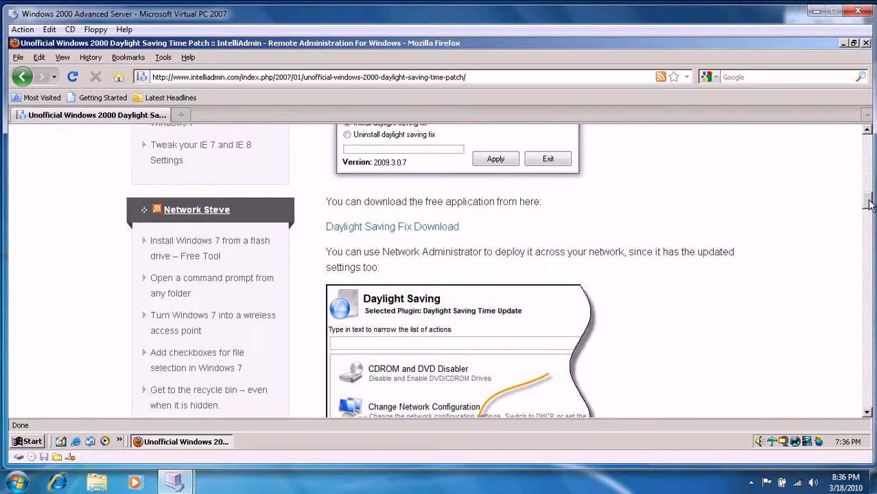
Step: Save the fix as 'Daylight Savings Time Bug Fix.exe' and close the Firefox window
{"action": "left_click", "coordinate": [447, 228]}
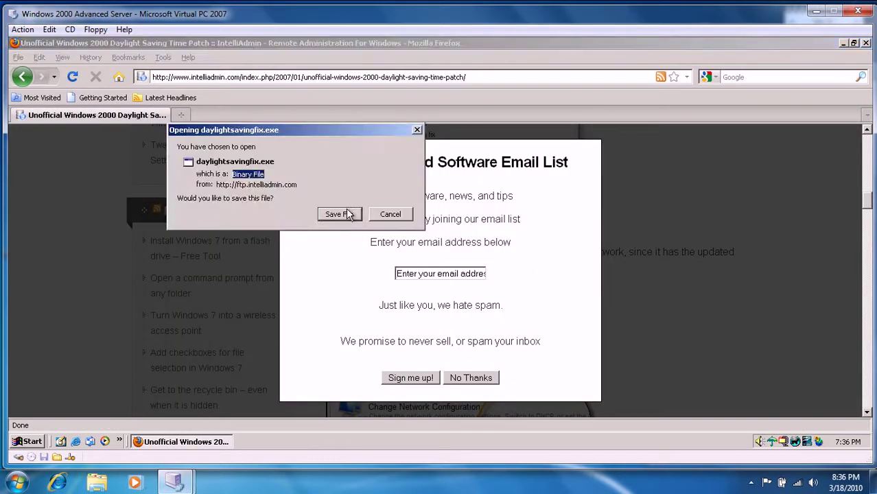
{"action": "left_click", "coordinate": [340, 214]}
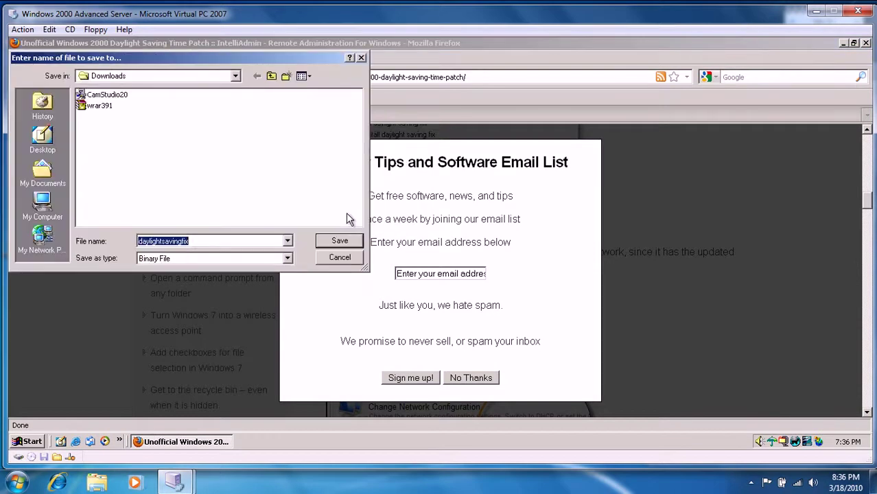
{"action": "type", "text": "DAYLIG"}
{"action": "key", "text": "BackSpace"}
{"action": "key", "text": "BackSpace"}
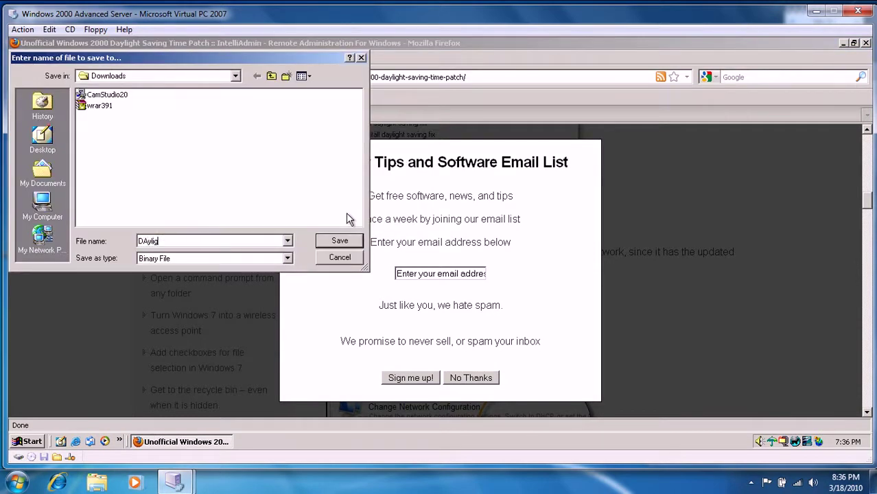
{"action": "key", "text": "BackSpace"}
{"action": "key", "text": "BackSpace"}
{"action": "key", "text": "BackSpace"}
{"action": "type", "text": "ayl"}
{"action": "type", "text": "ights Saving"}
{"action": "key", "text": "BackSpace"}
{"action": "key", "text": "BackSpace"}
{"action": "key", "text": "BackSpace"}
{"action": "key", "text": "BackSpace"}
{"action": "key", "text": "BackSpace"}
{"action": "key", "text": "BackSpace"}
{"action": "key", "text": "BackSpace"}
{"action": "key", "text": "BackSpace"}
{"action": "type", "text": "Savings "}
{"action": "type", "text": "Time "}
{"action": "type", "text": "Bug Fix"}
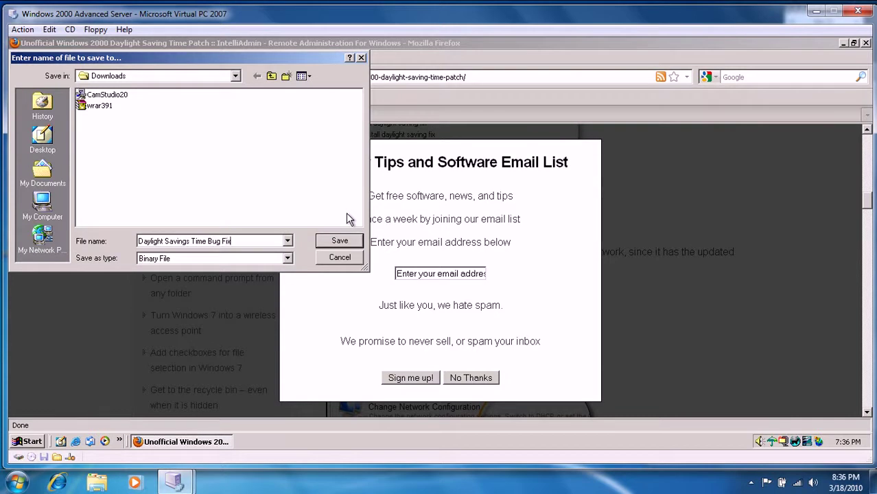
{"action": "key", "text": "Return"}
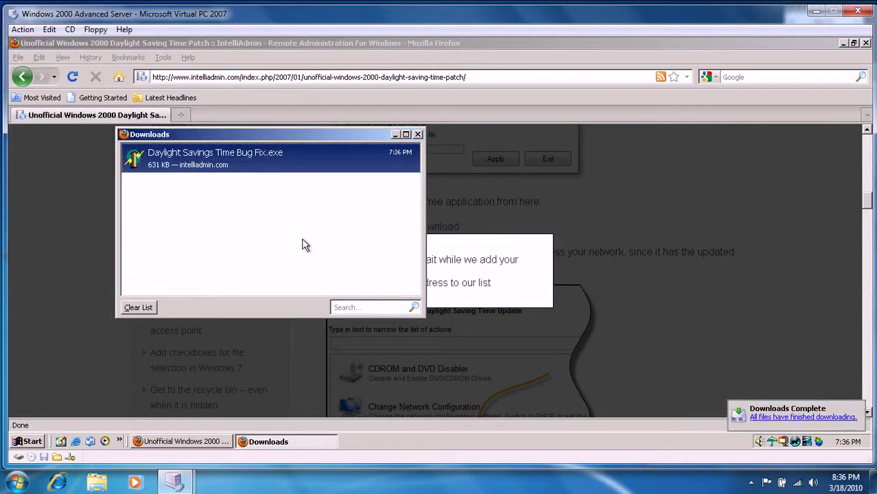
{"action": "left_click", "coordinate": [865, 43]}
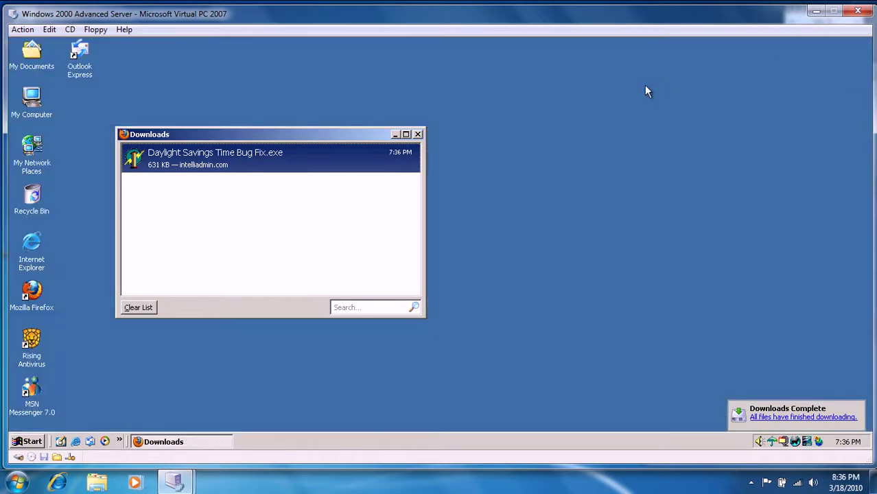
Step: Run Daylight Savings Time Bug Fix.exe, apply the patch, clear and close Downloads, and confirm Success
{"action": "double_click", "coordinate": [300, 159]}
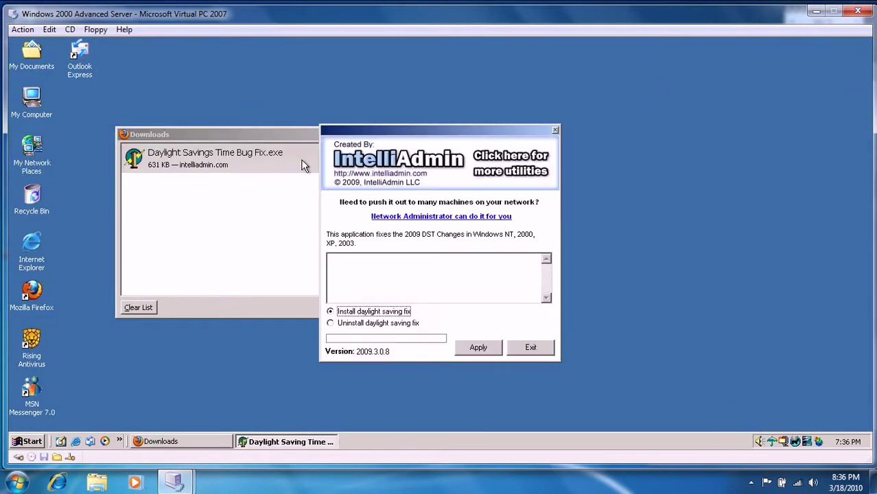
{"action": "left_click", "coordinate": [478, 348]}
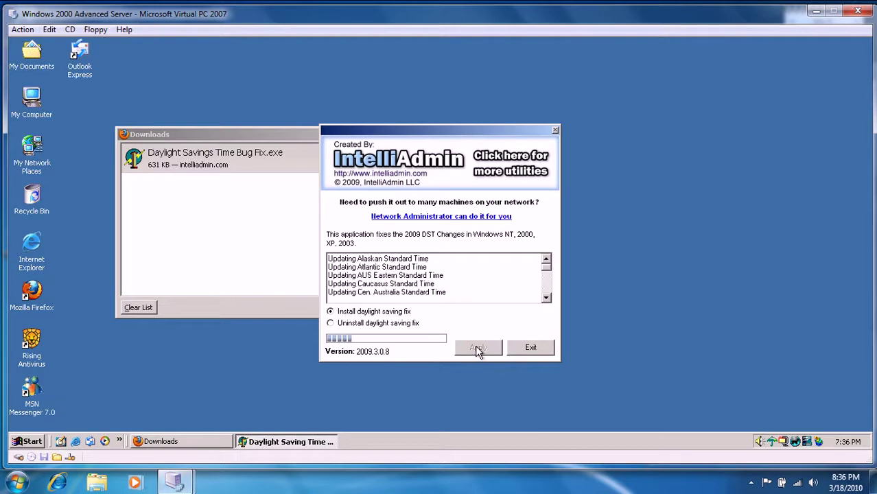
{"action": "left_click", "coordinate": [138, 307]}
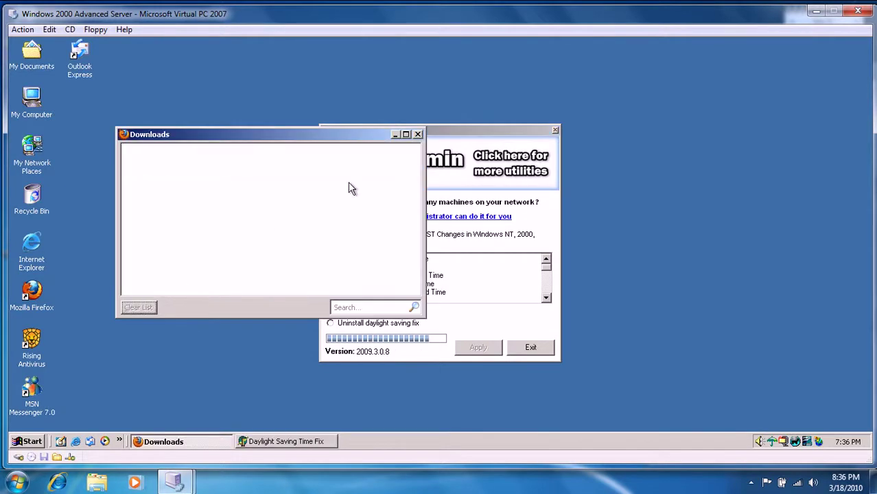
{"action": "left_click", "coordinate": [418, 134]}
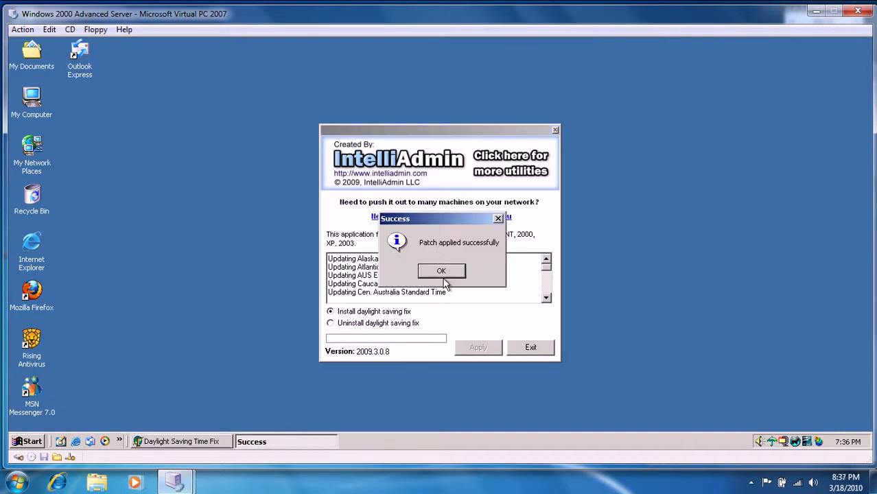
{"action": "left_click", "coordinate": [441, 272]}
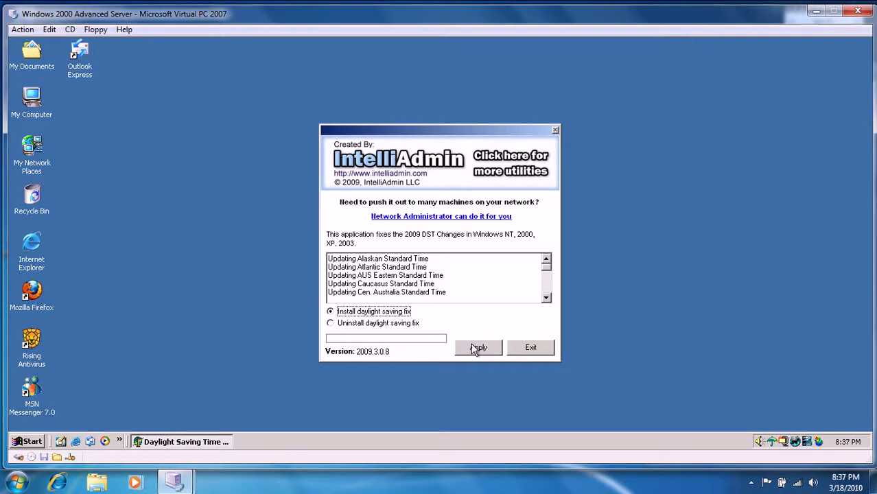
Step: Exit the IntelliAdmin Daylight Saving Time Fix dialog
{"action": "left_click", "coordinate": [530, 355]}
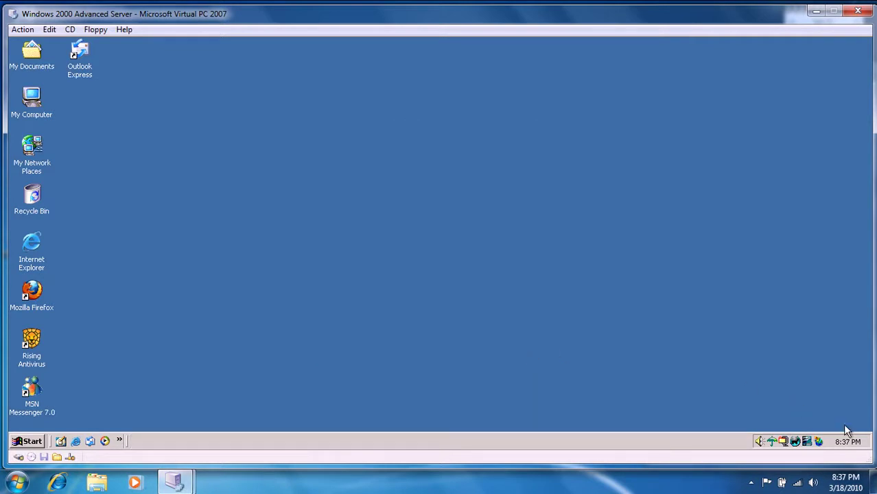